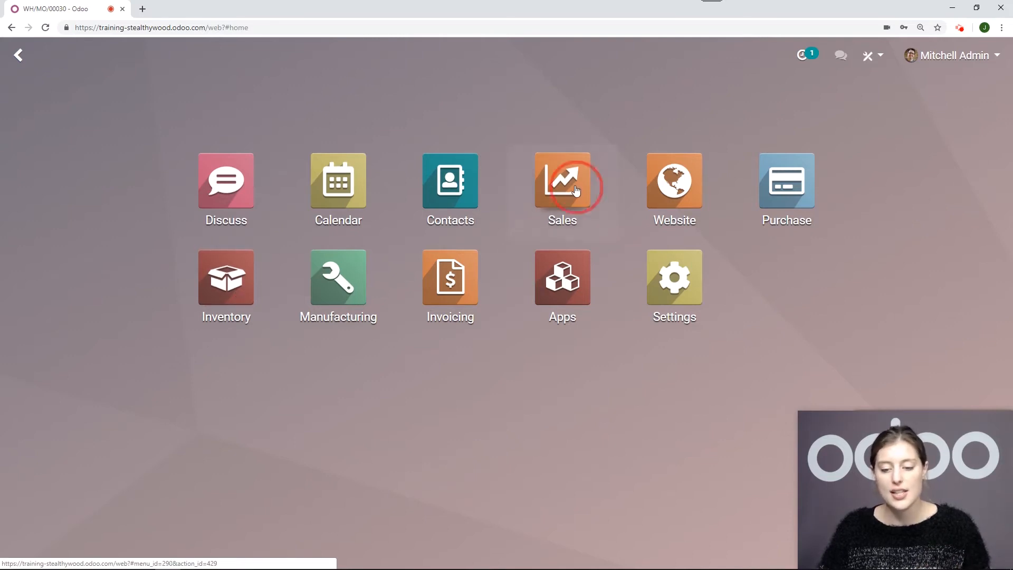
# Open the product catalogue in Sales and search the products for "table"
pyautogui.click(538, 188)
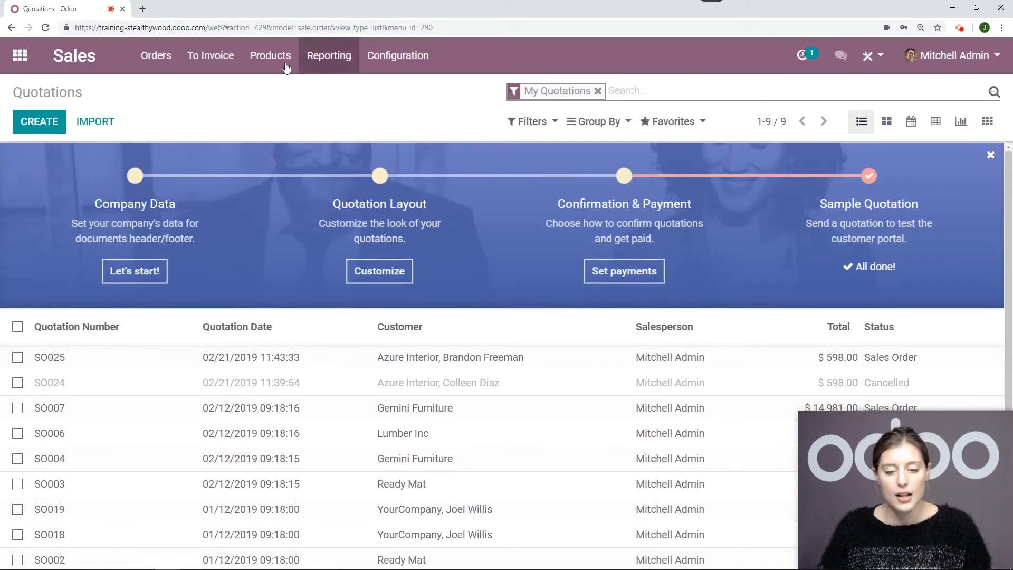
pyautogui.click(270, 55)
pyautogui.click(277, 89)
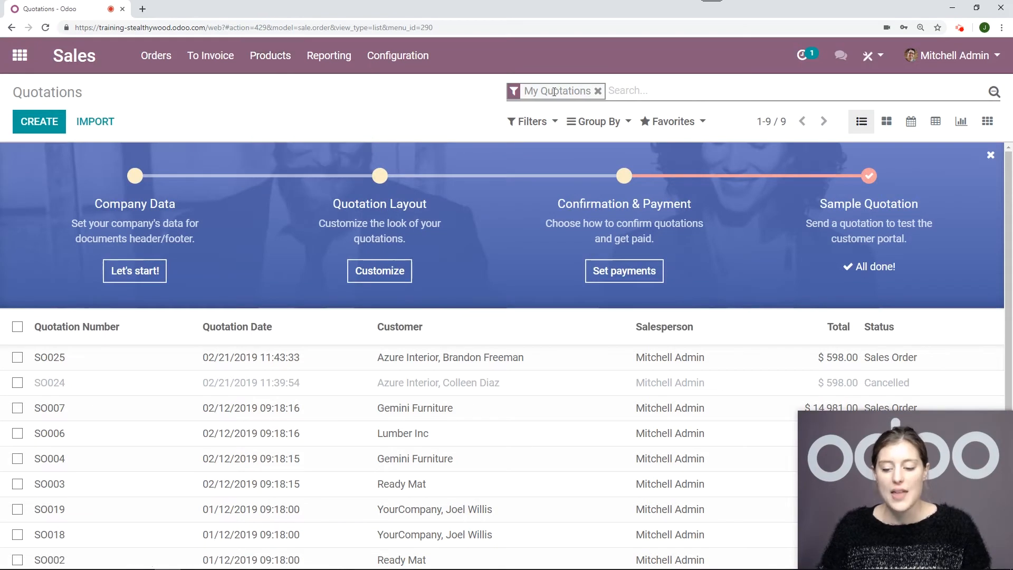
pyautogui.write('table')
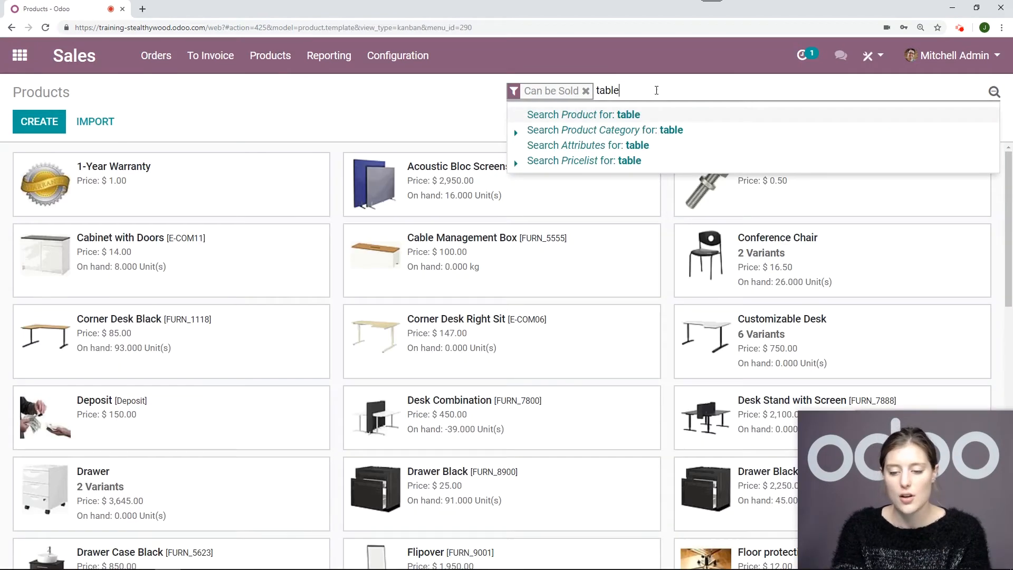
pyautogui.press('Return')
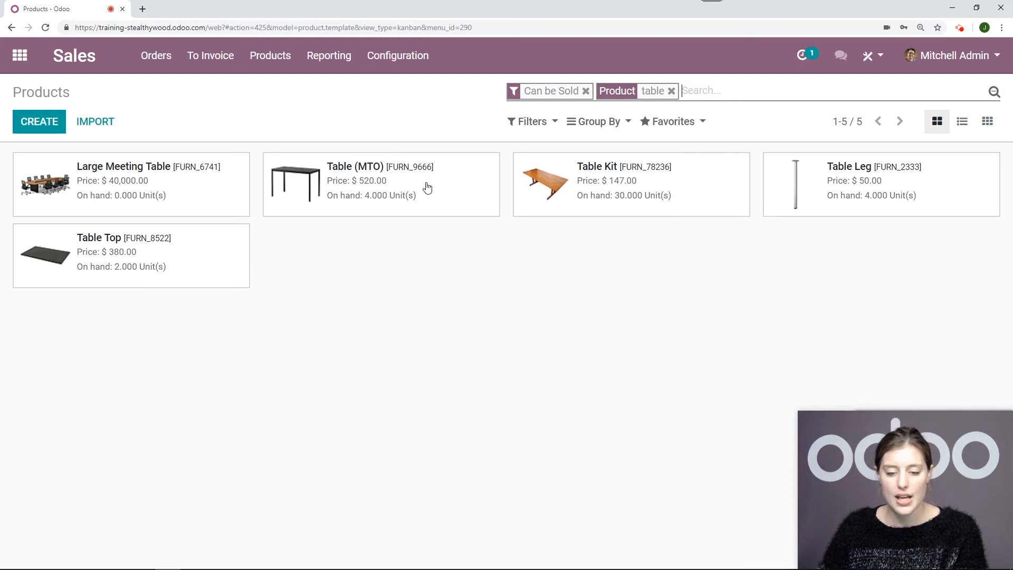
# Open the Table (MTO) product and examine its inventory routes
pyautogui.click(400, 159)
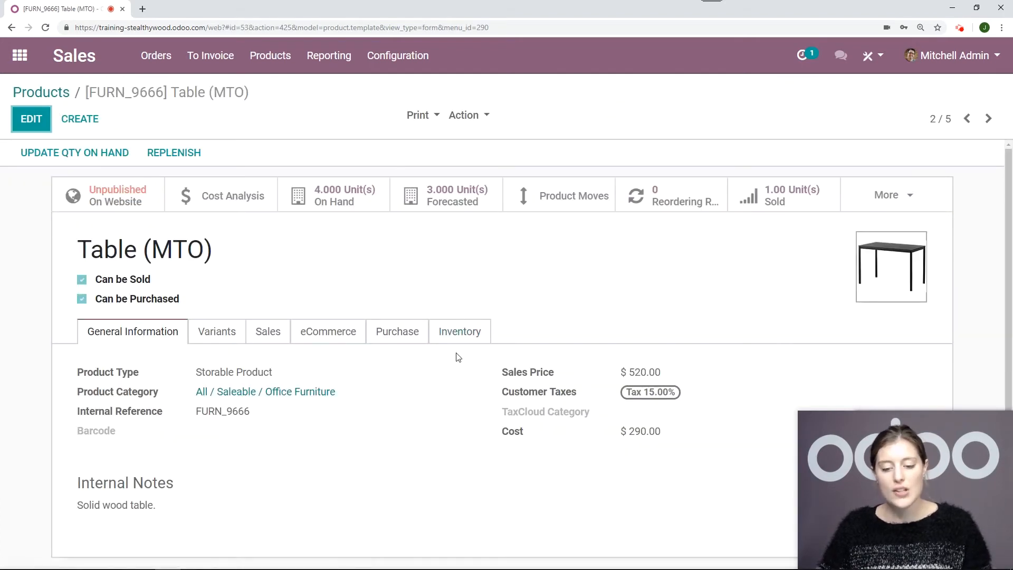
pyautogui.click(461, 327)
pyautogui.scroll(-1, 530, 290)
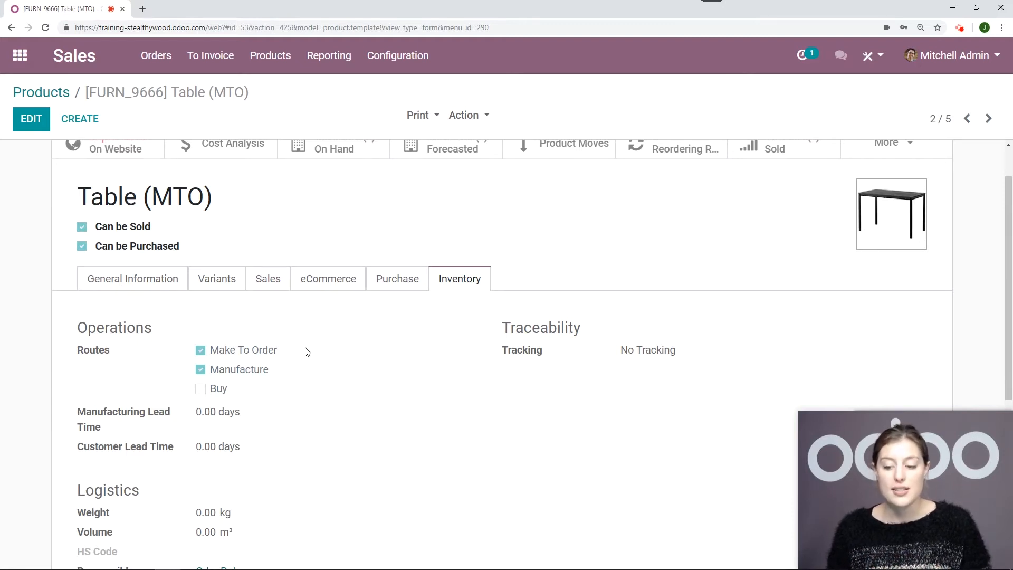
pyautogui.scroll(1, 306, 351)
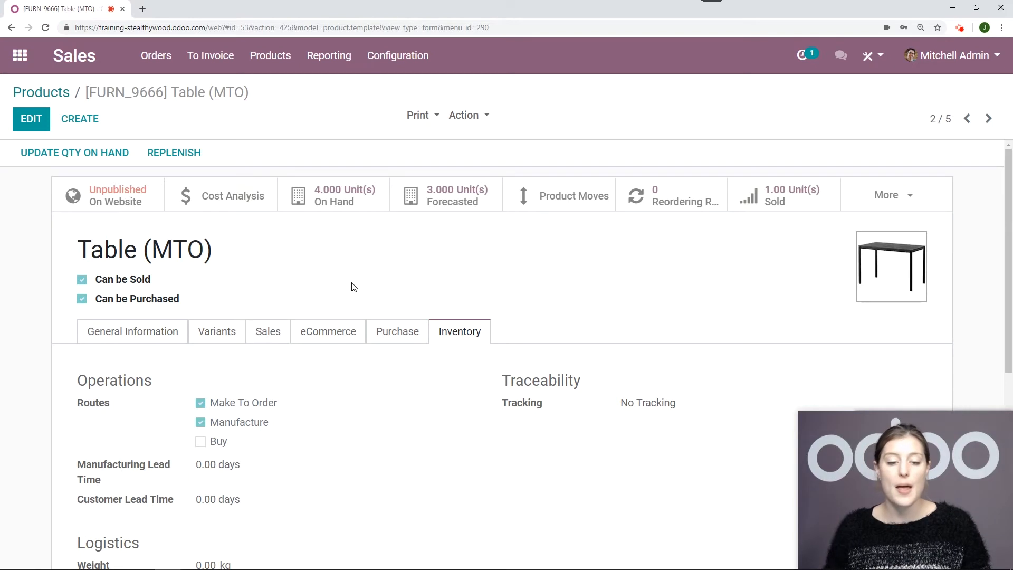
# Return to the product list and open Table Leg to examine its inventory routes
pyautogui.click(56, 93)
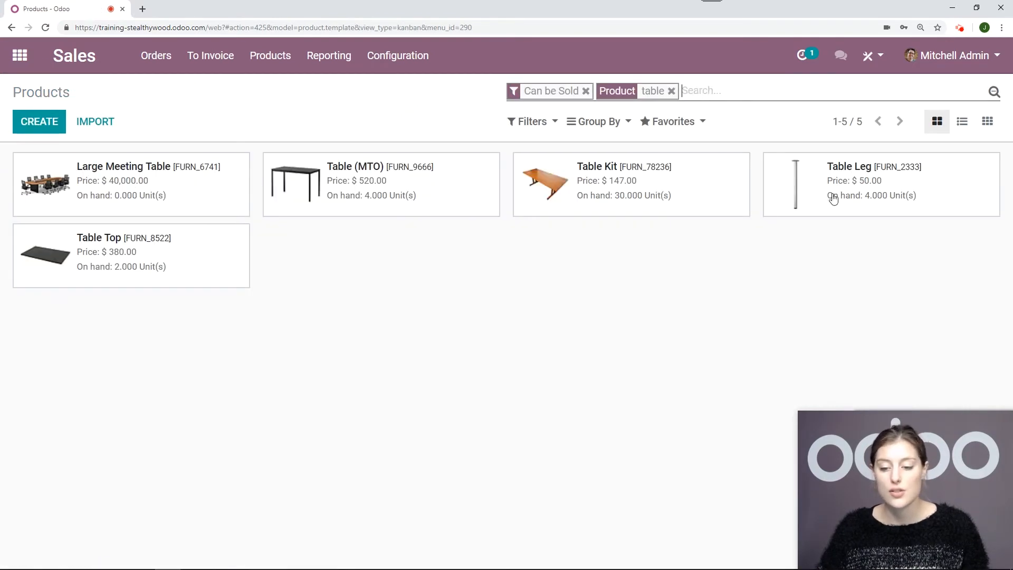
pyautogui.click(921, 198)
pyautogui.scroll(-1, 494, 342)
pyautogui.click(475, 281)
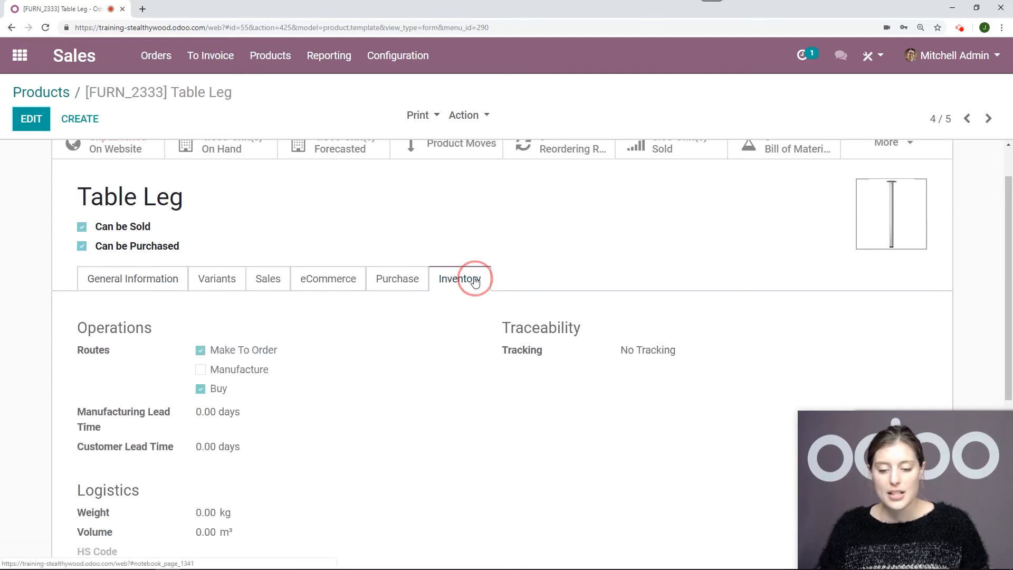
pyautogui.scroll(-1, 475, 290)
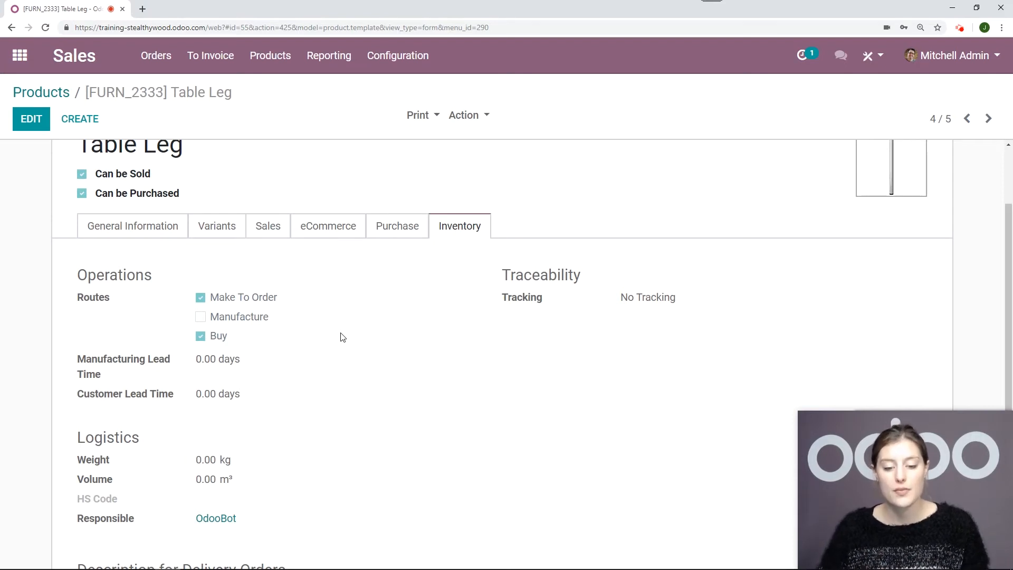
pyautogui.scroll(2, 341, 335)
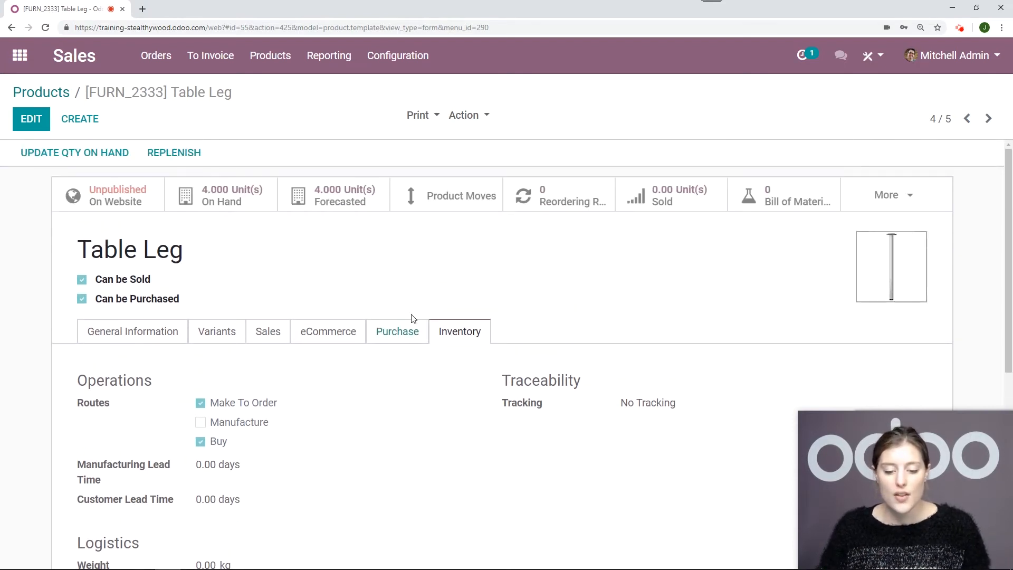
# Review the vendor and purchase price defined for the Table Leg product
pyautogui.click(401, 331)
pyautogui.scroll(-2, 229, 337)
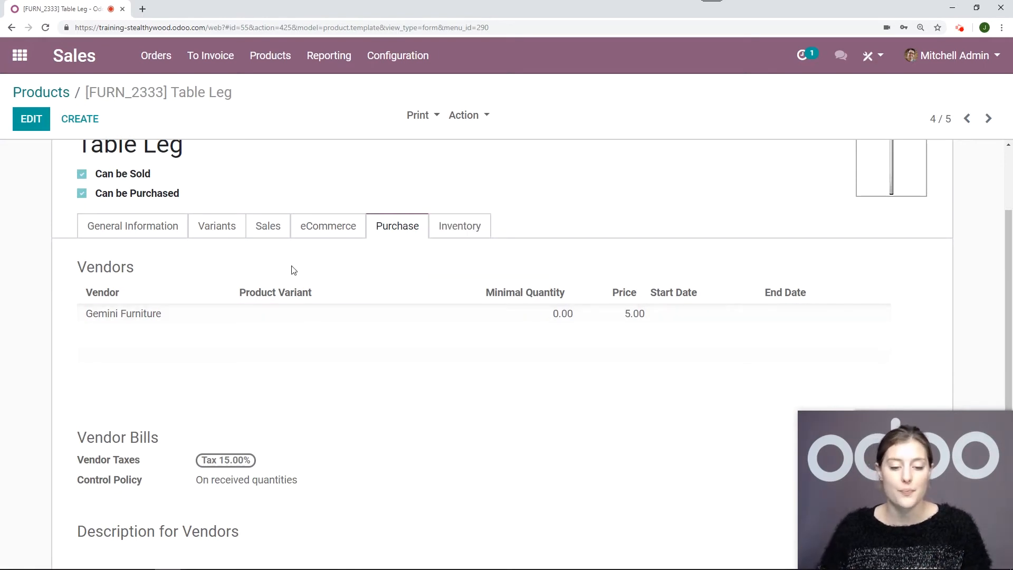
pyautogui.scroll(2, 211, 279)
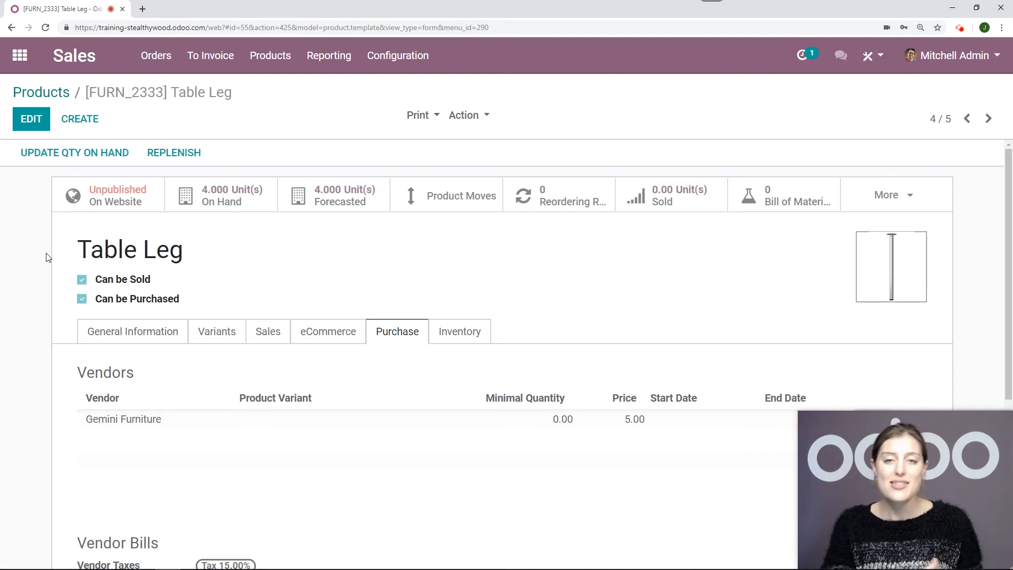
# Create a new sales quotation with the third listed Azure Interior contact as the customer
pyautogui.click(154, 55)
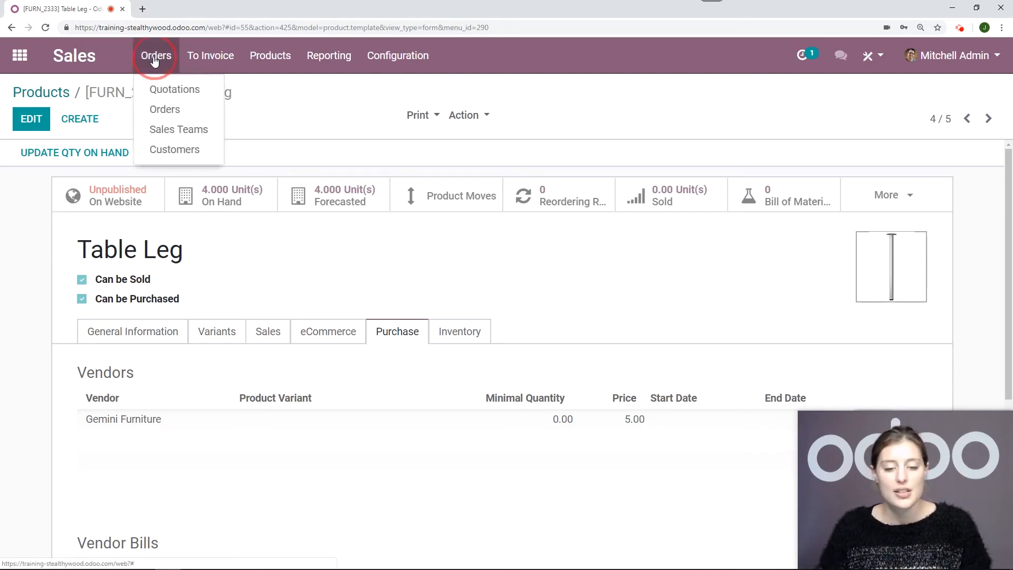
pyautogui.click(156, 89)
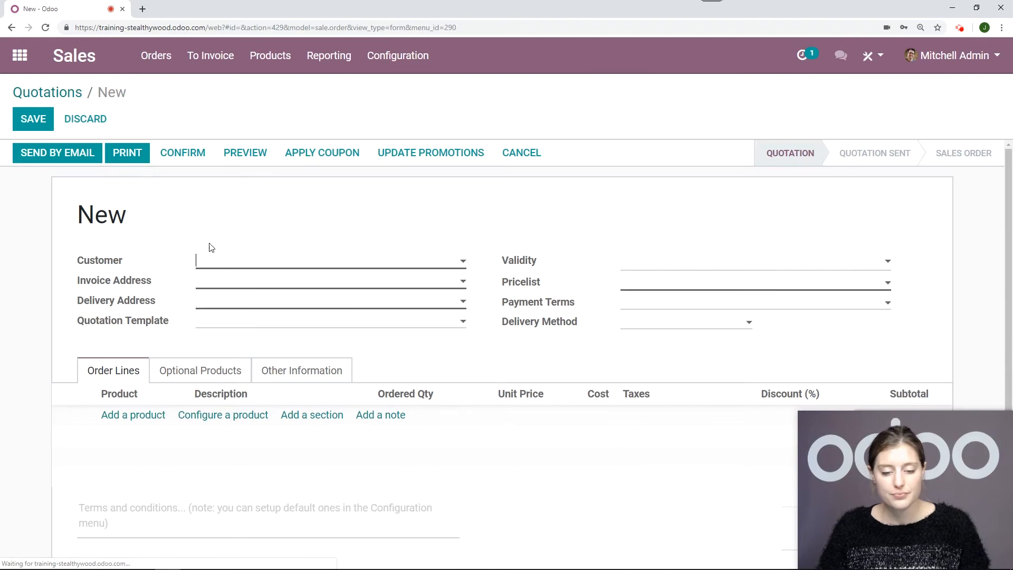
pyautogui.click(267, 266)
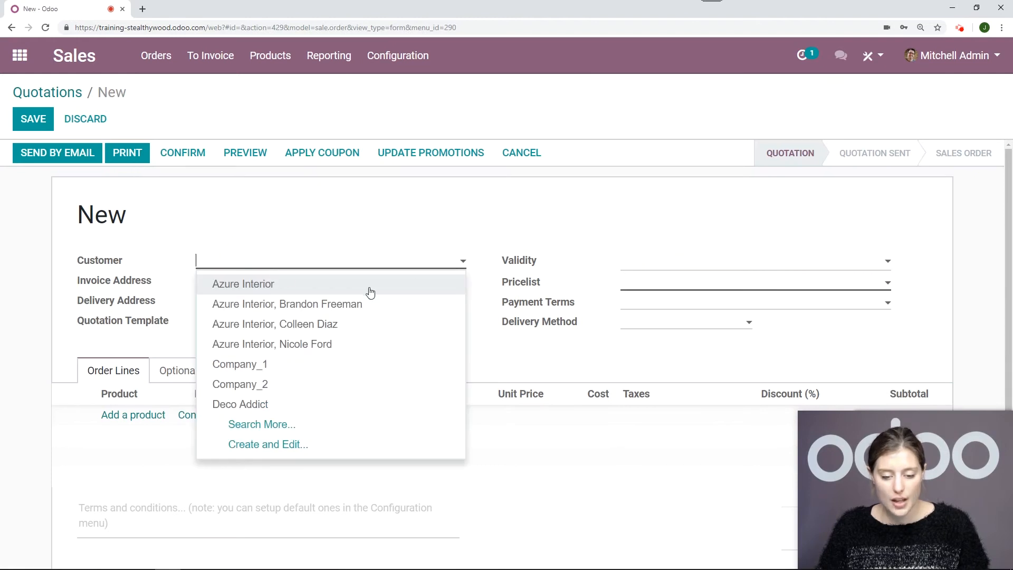
pyautogui.click(320, 346)
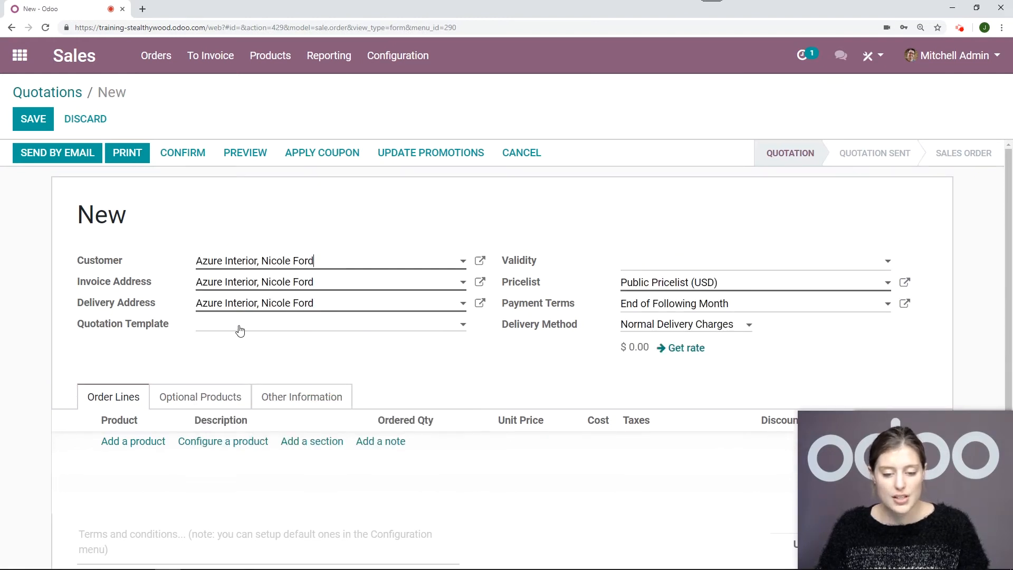
# Add Table (MTO) with quantity 1 to the quotation's order lines and confirm the quotation
pyautogui.scroll(-1, 175, 364)
pyautogui.click(109, 392)
pyautogui.write('table')
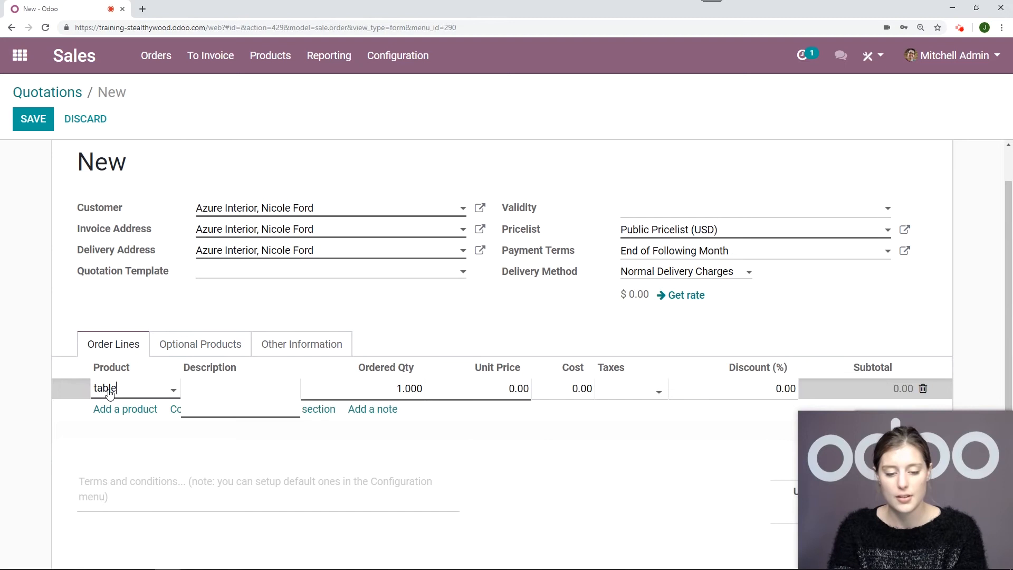
pyautogui.click(190, 493)
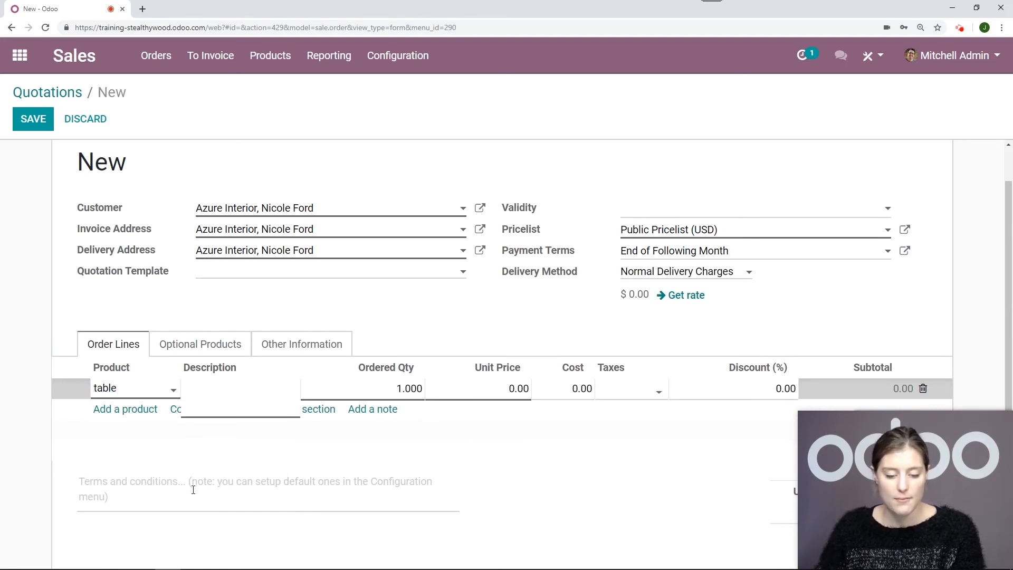
pyautogui.scroll(1, 56, 229)
pyautogui.click(191, 153)
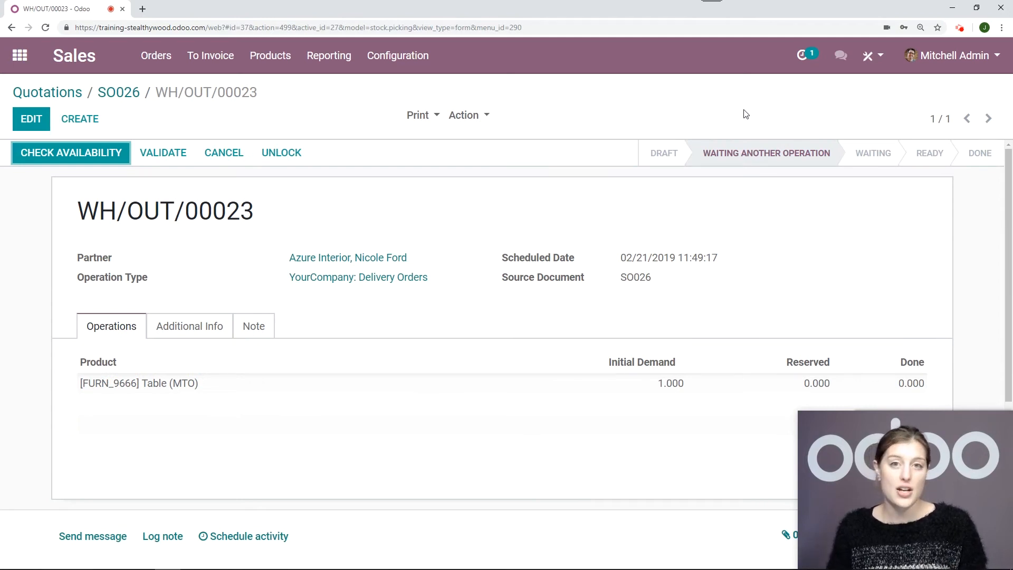
# In Manufacturing, record production of 1 unit on the Table Top order and mark that order as done
pyautogui.click(22, 56)
pyautogui.click(341, 294)
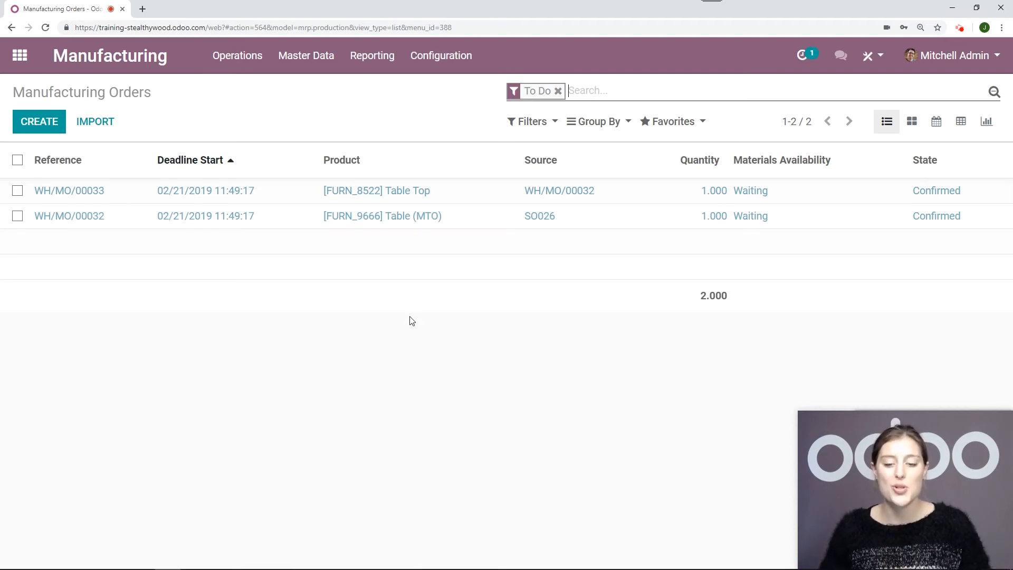
pyautogui.click(471, 201)
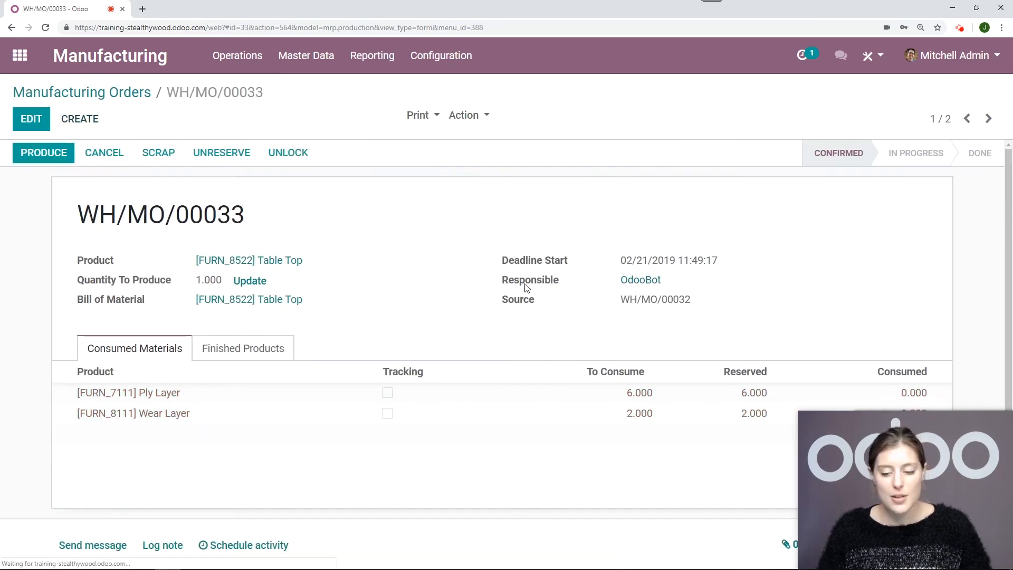
pyautogui.click(63, 158)
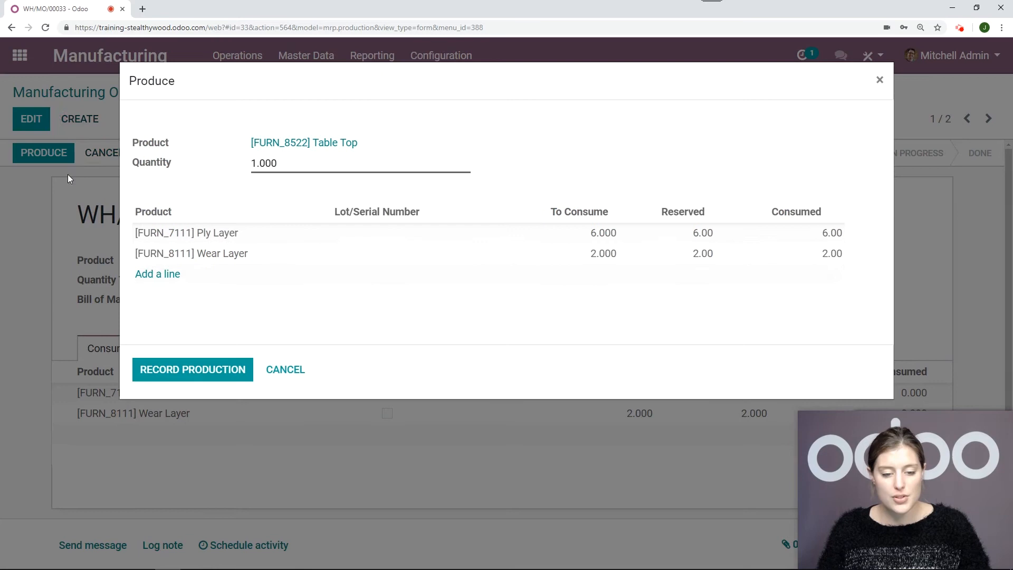
pyautogui.click(200, 373)
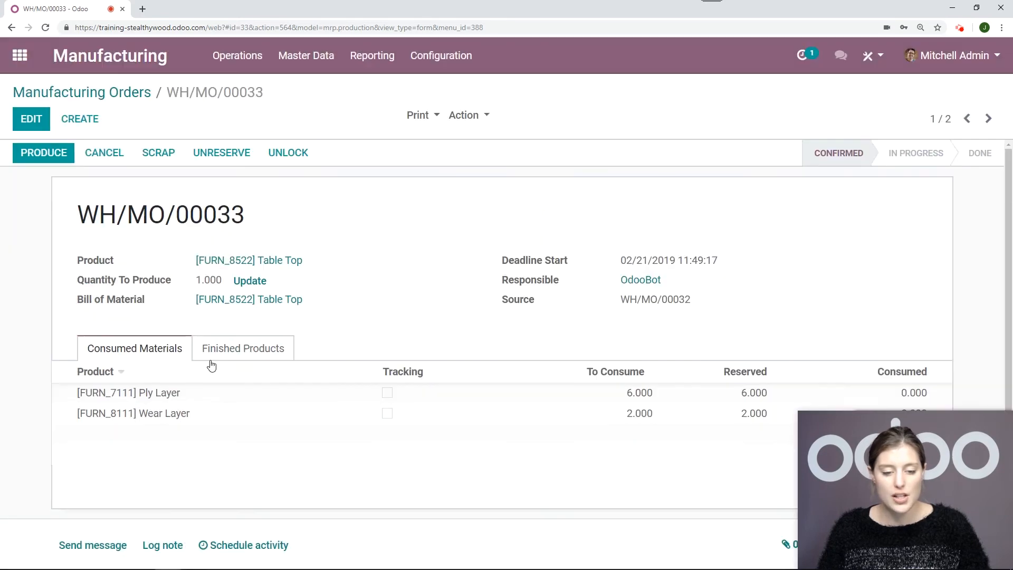
pyautogui.click(90, 151)
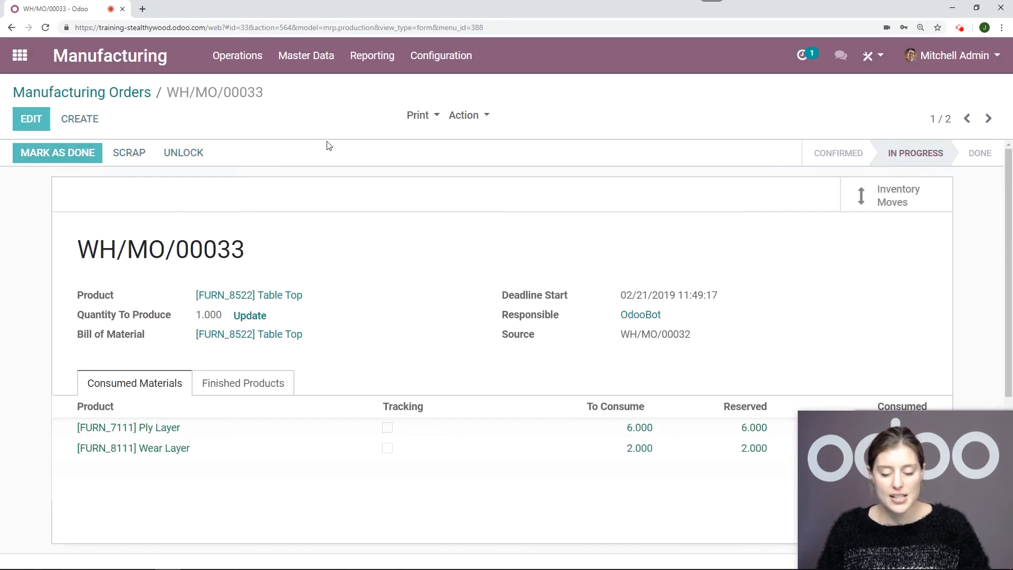
# Check component availability on the Table (MTO) manufacturing order and review its consumed materials
pyautogui.click(136, 95)
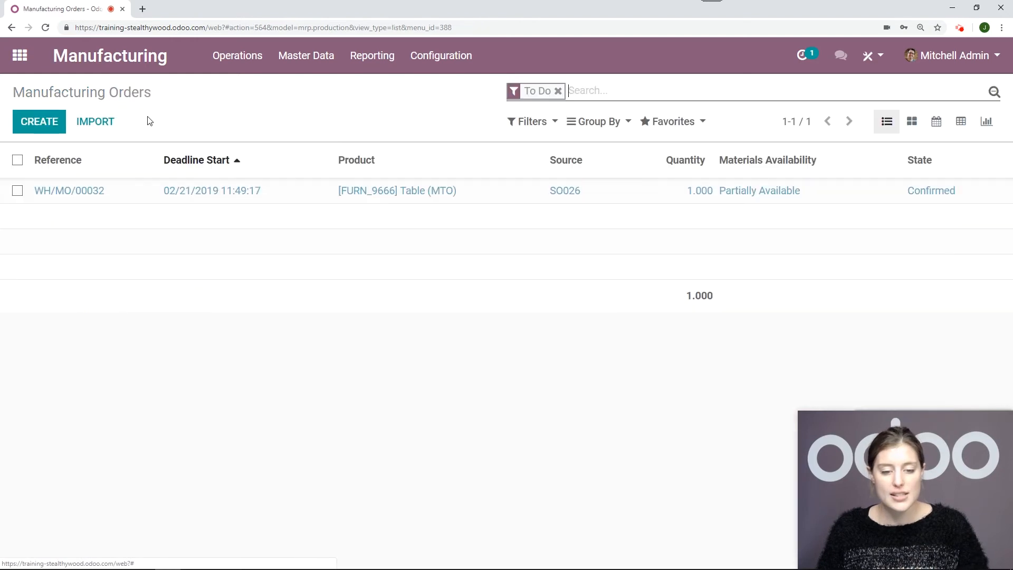
pyautogui.click(199, 198)
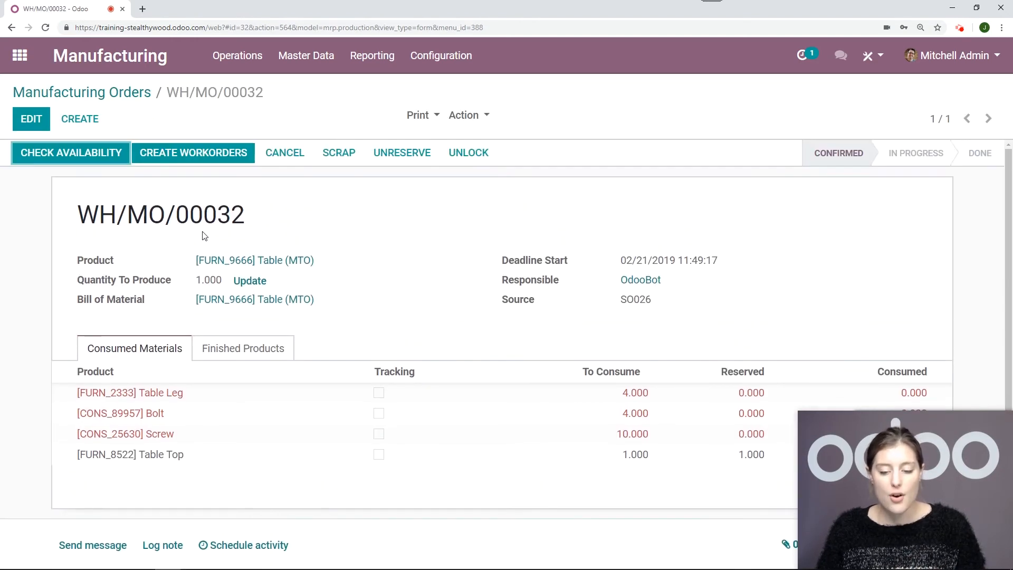
pyautogui.click(94, 158)
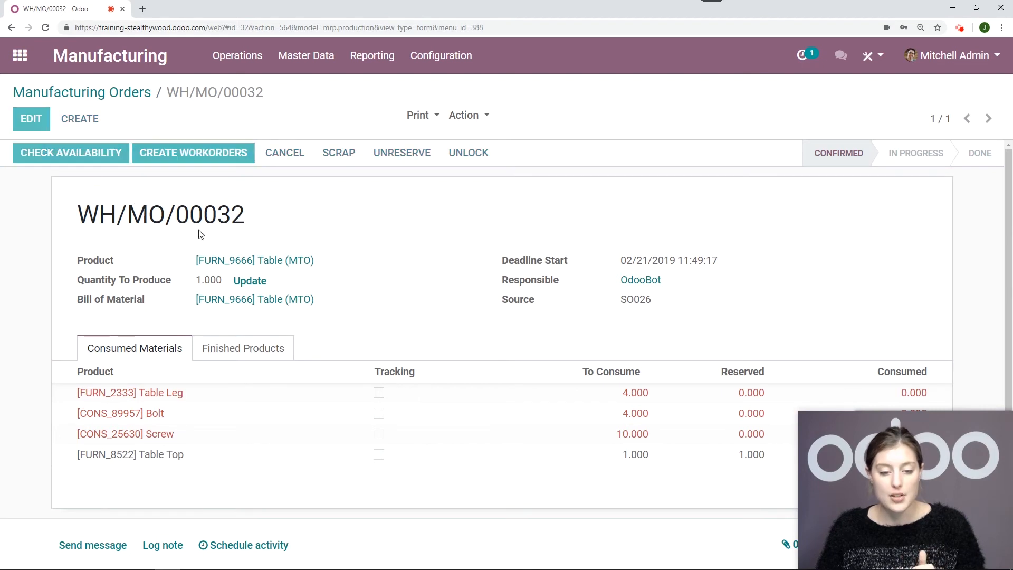
pyautogui.scroll(-2, 518, 239)
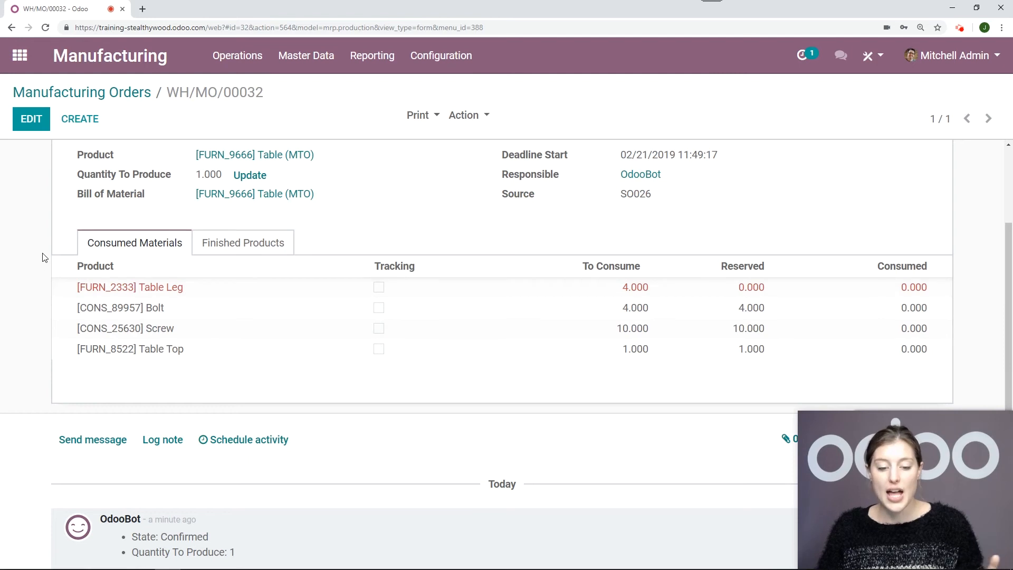
pyautogui.scroll(1, 45, 258)
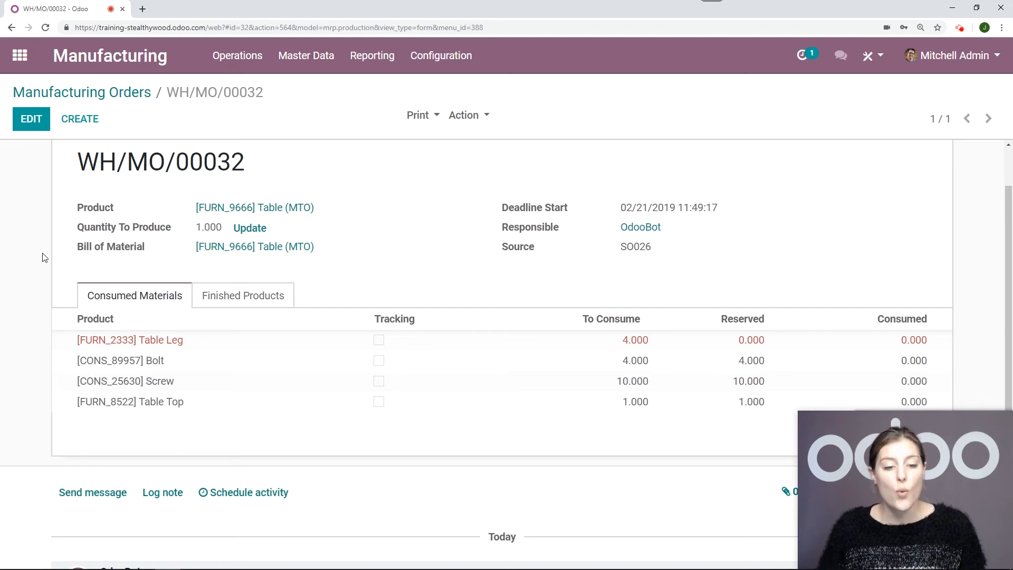
# In Purchase, open the Gemini Furniture request for quotation for the table legs and confirm the order
pyautogui.click(14, 63)
pyautogui.click(803, 211)
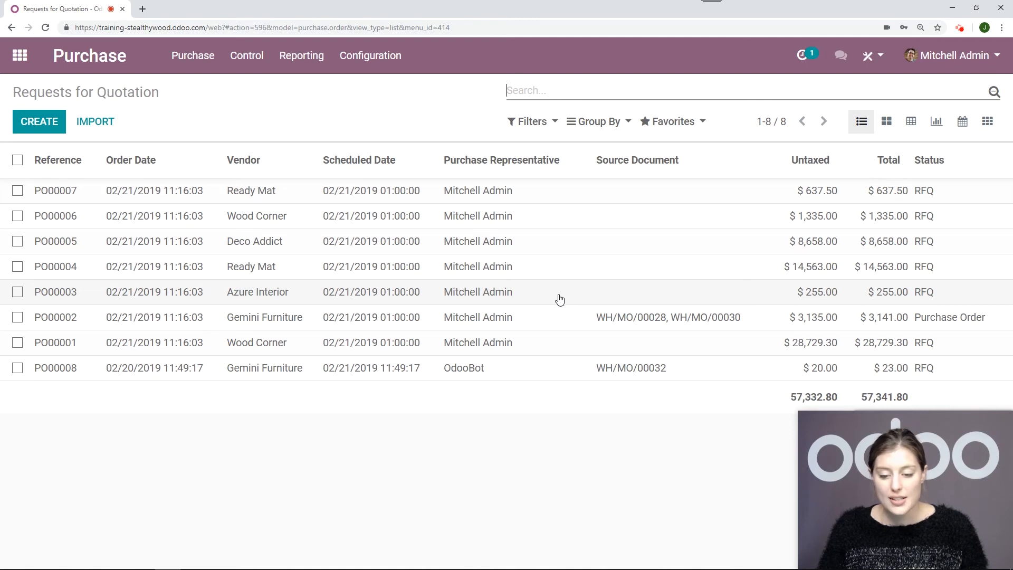
pyautogui.click(537, 379)
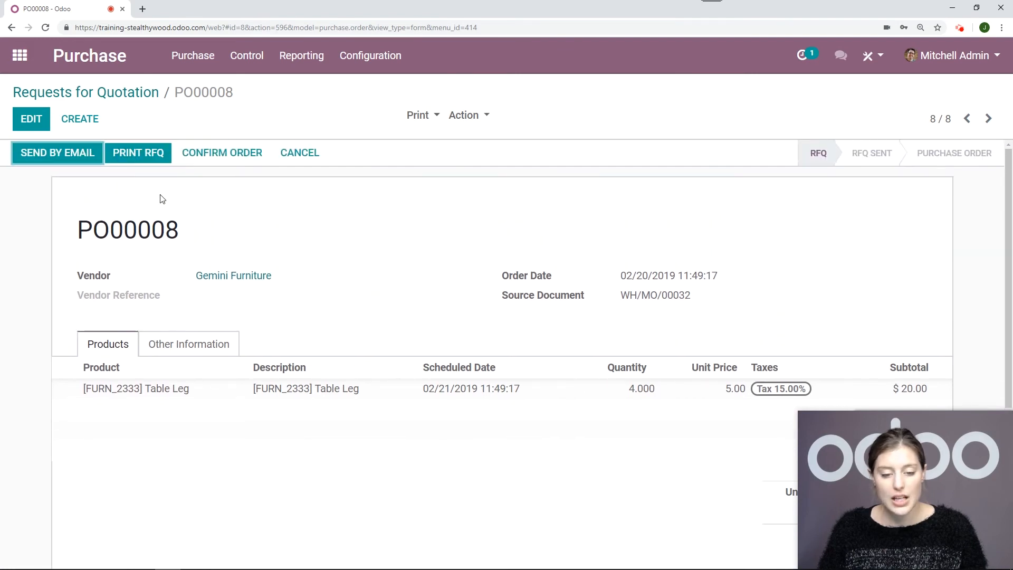
pyautogui.click(232, 159)
# Receive the table legs from the purchase order and validate the receipt as an immediate transfer of all reserved quantities
pyautogui.click(80, 153)
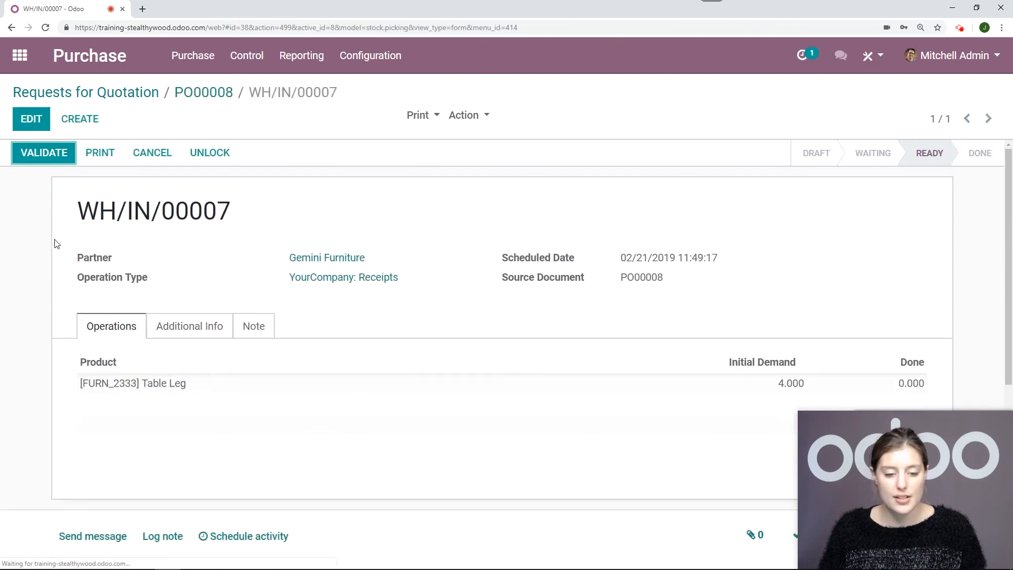
pyautogui.click(46, 153)
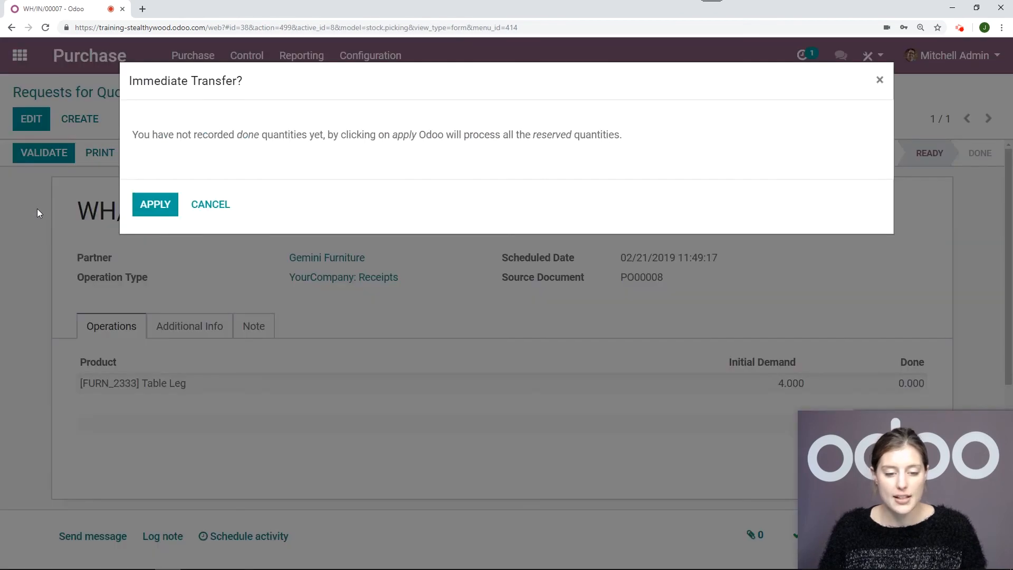
pyautogui.click(156, 206)
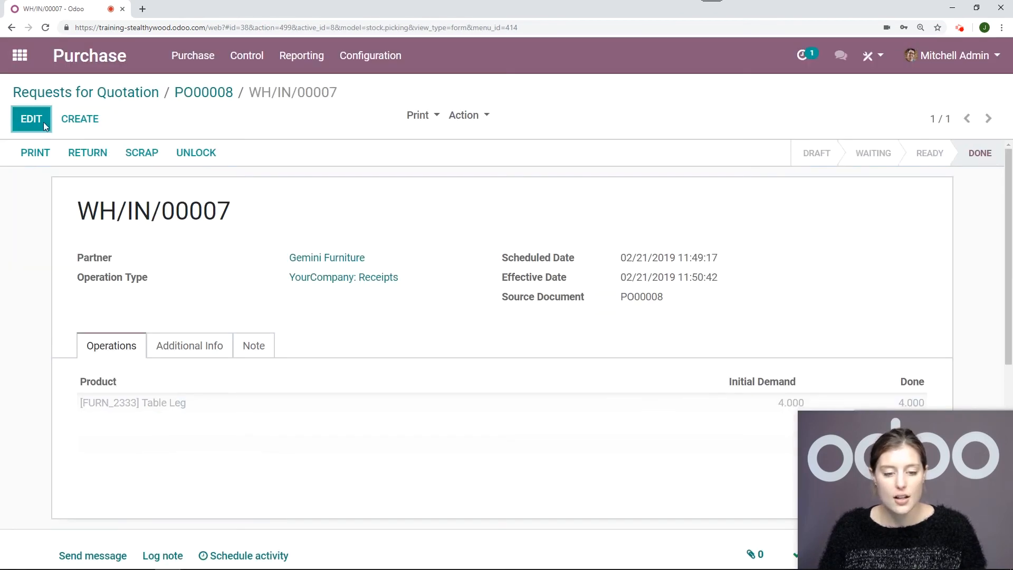
# In Manufacturing, open the Table (MTO) manufacturing order, review its reserved materials, and create its work orders
pyautogui.click(19, 56)
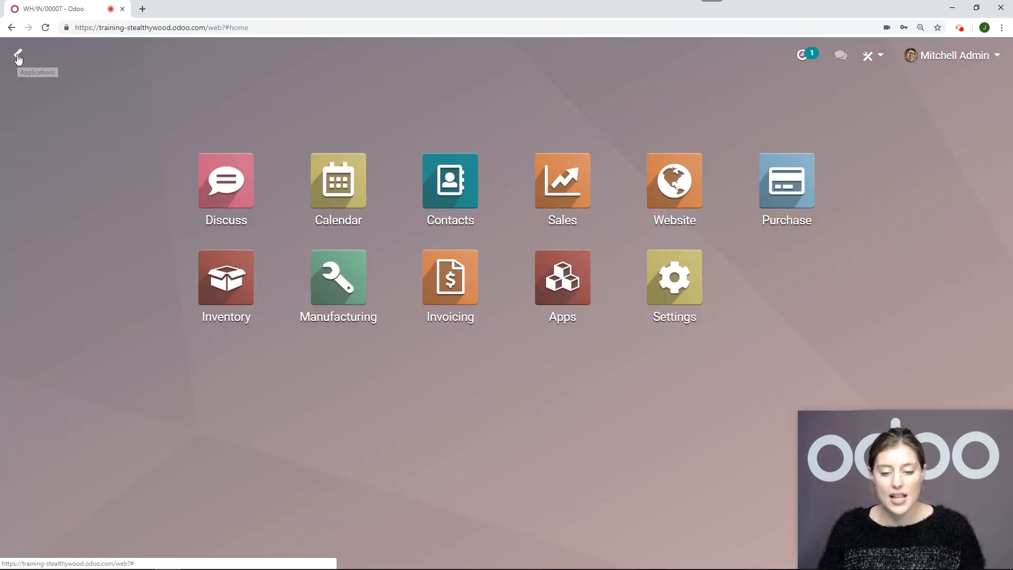
pyautogui.click(338, 280)
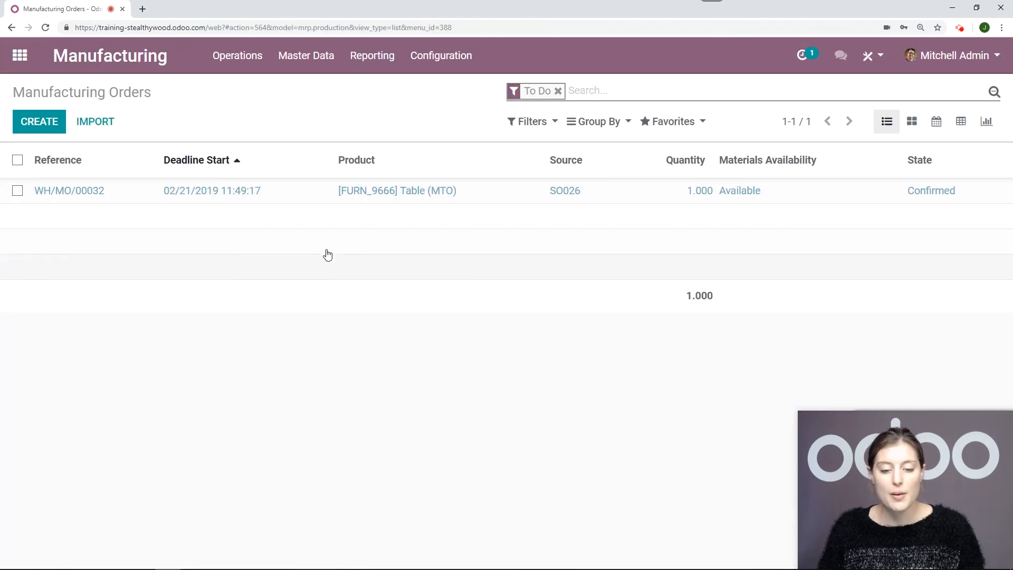
pyautogui.click(328, 204)
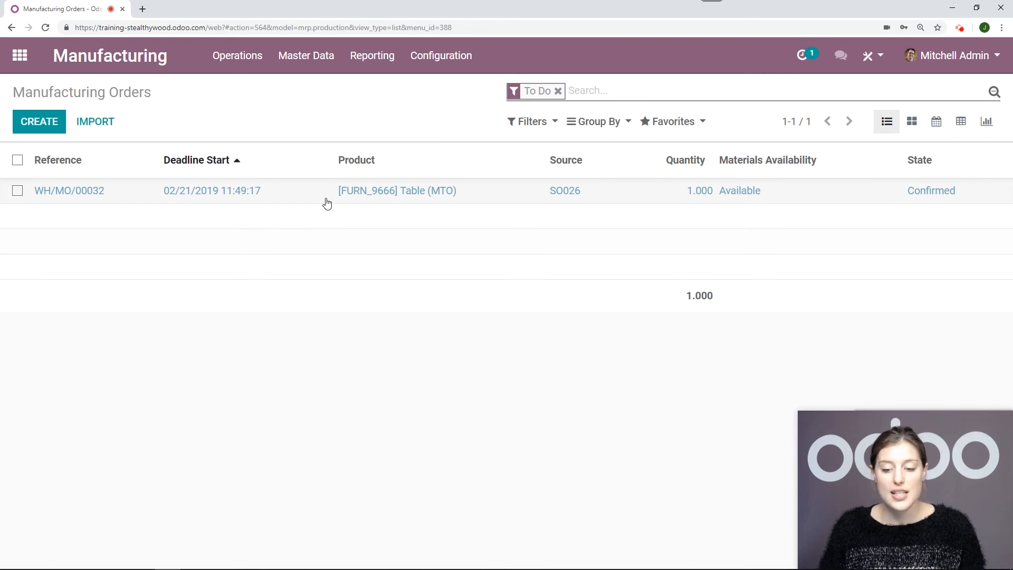
pyautogui.scroll(-5, 649, 240)
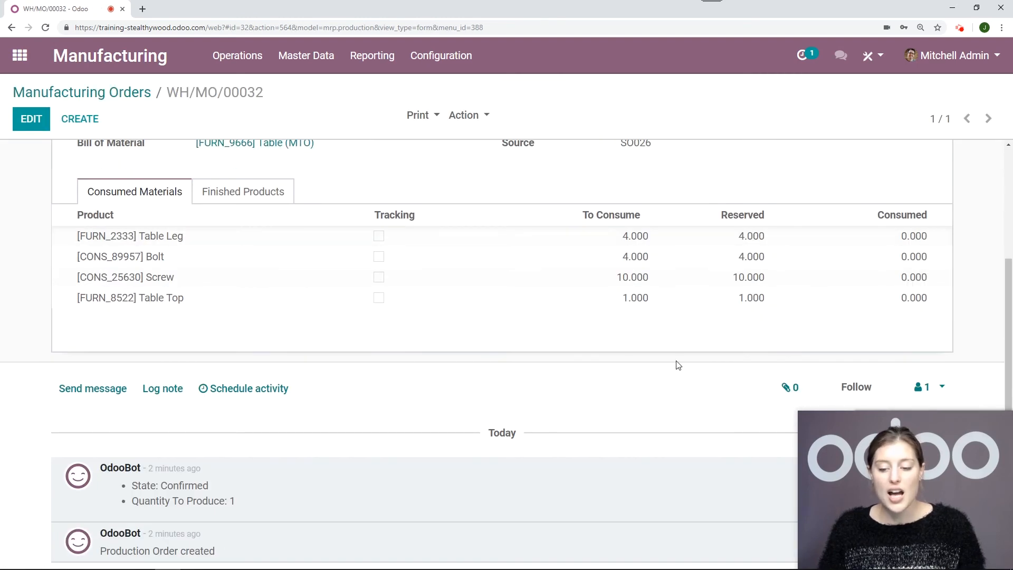
pyautogui.scroll(2, 678, 365)
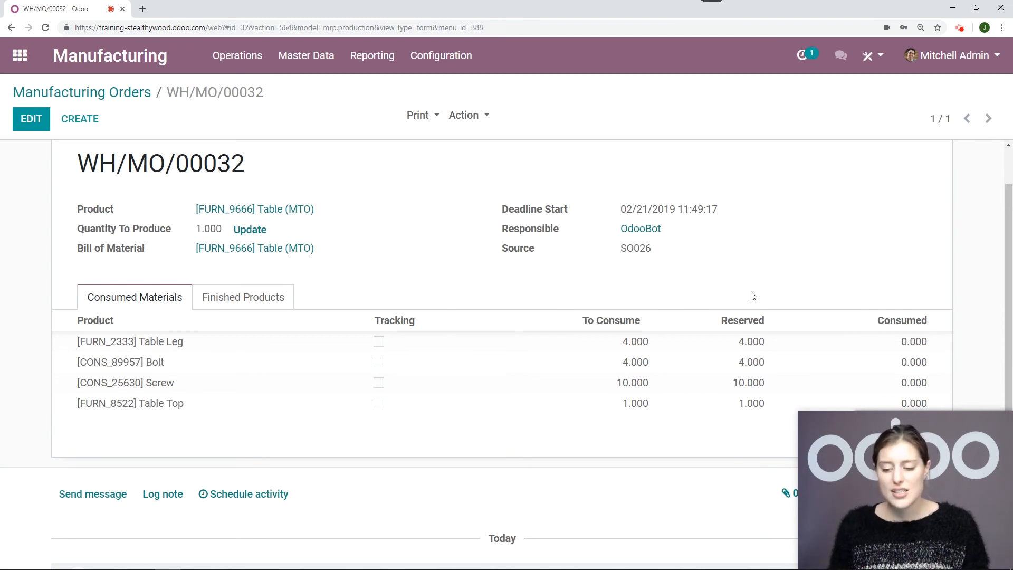
pyautogui.scroll(1, 361, 270)
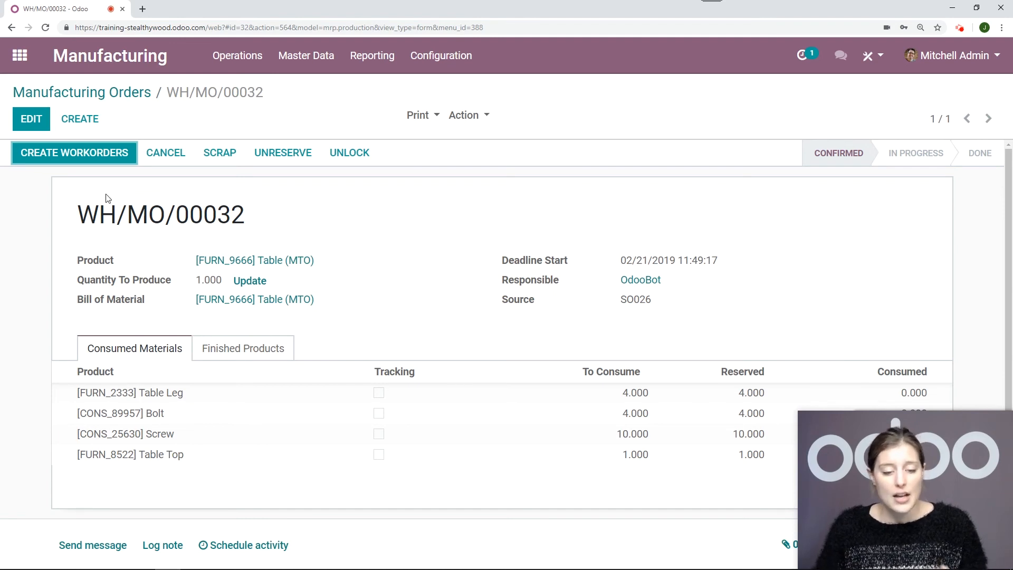
pyautogui.click(85, 161)
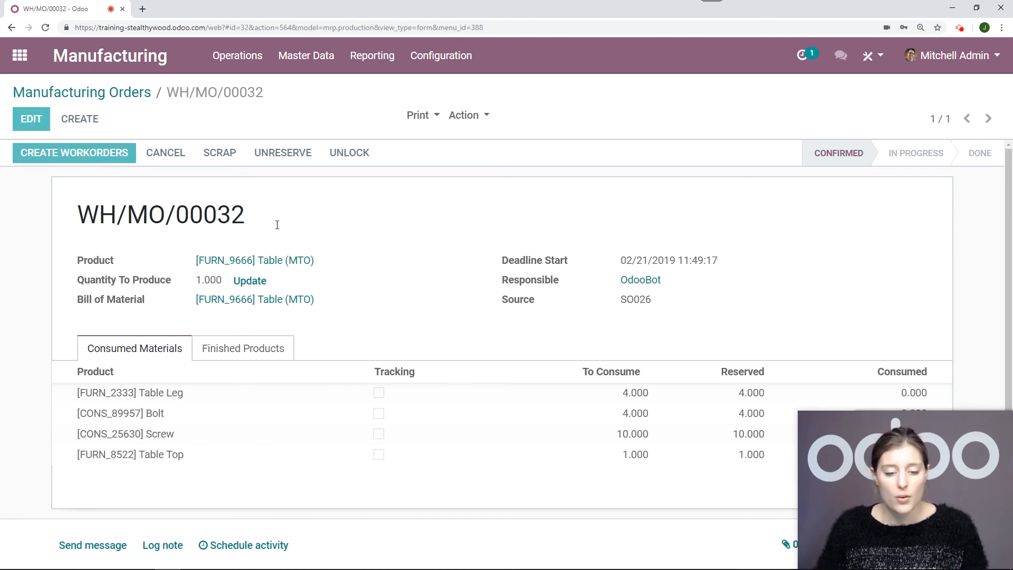
# Start and complete the Assembly Line 1 work order, viewing its time tracking, and mark the Table (MTO) manufacturing order as done
pyautogui.click(900, 207)
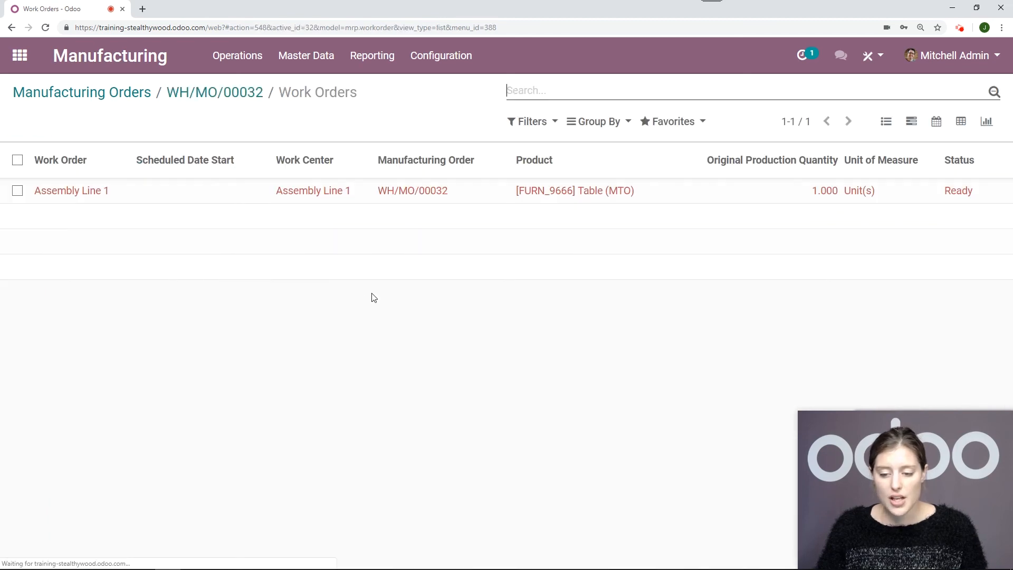
pyautogui.click(100, 194)
pyautogui.click(70, 163)
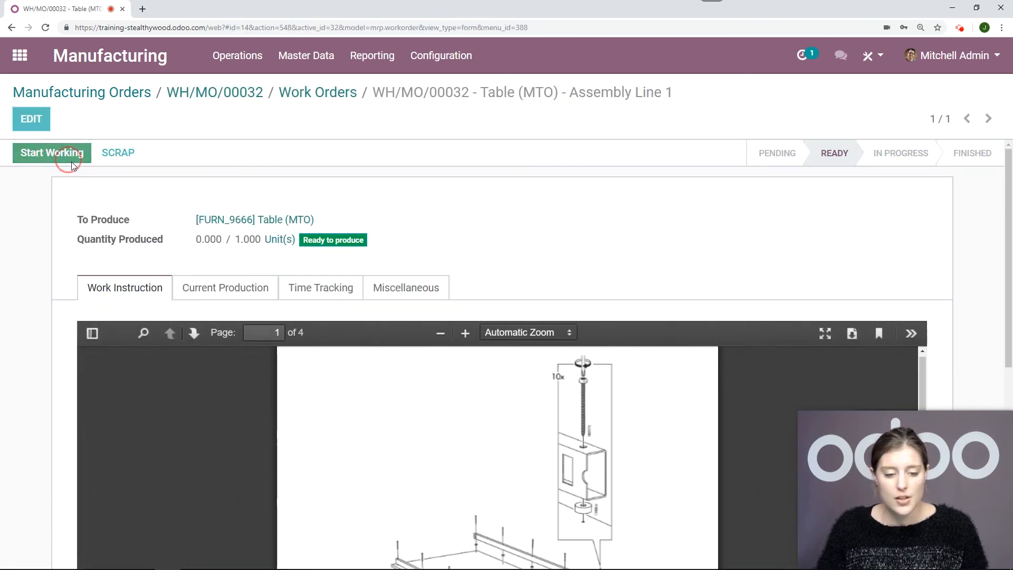
pyautogui.click(319, 306)
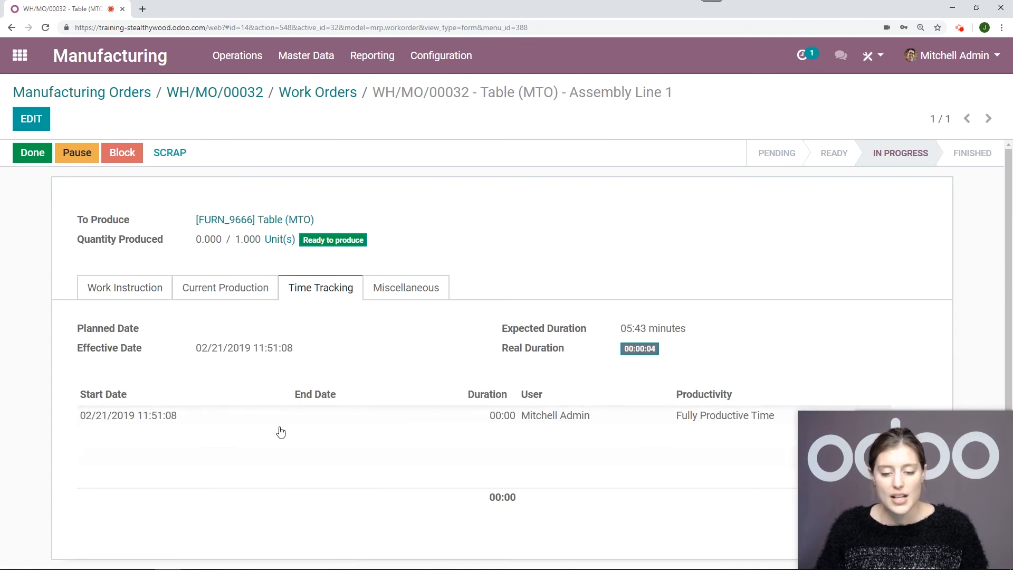
pyautogui.click(33, 154)
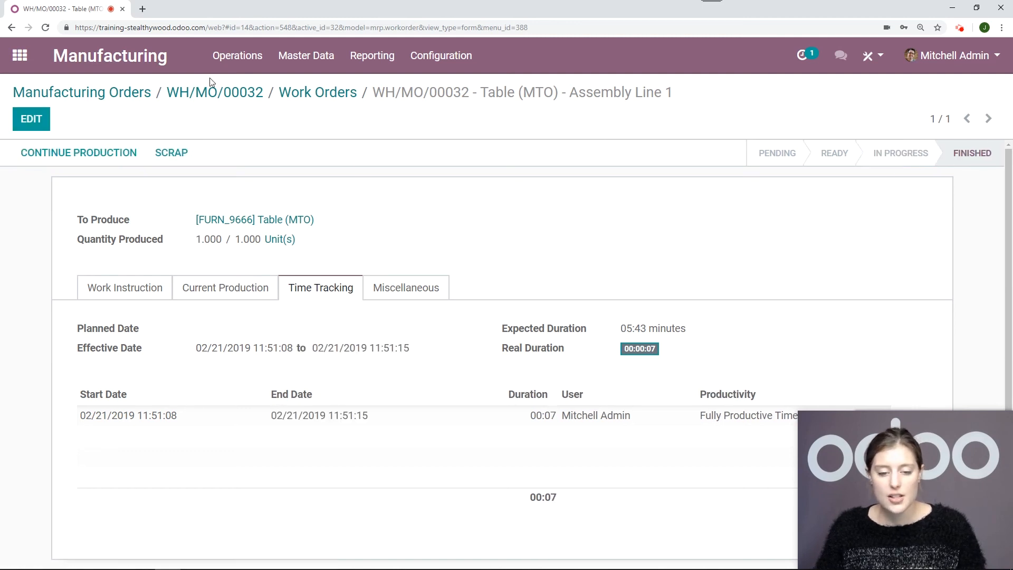
pyautogui.click(218, 93)
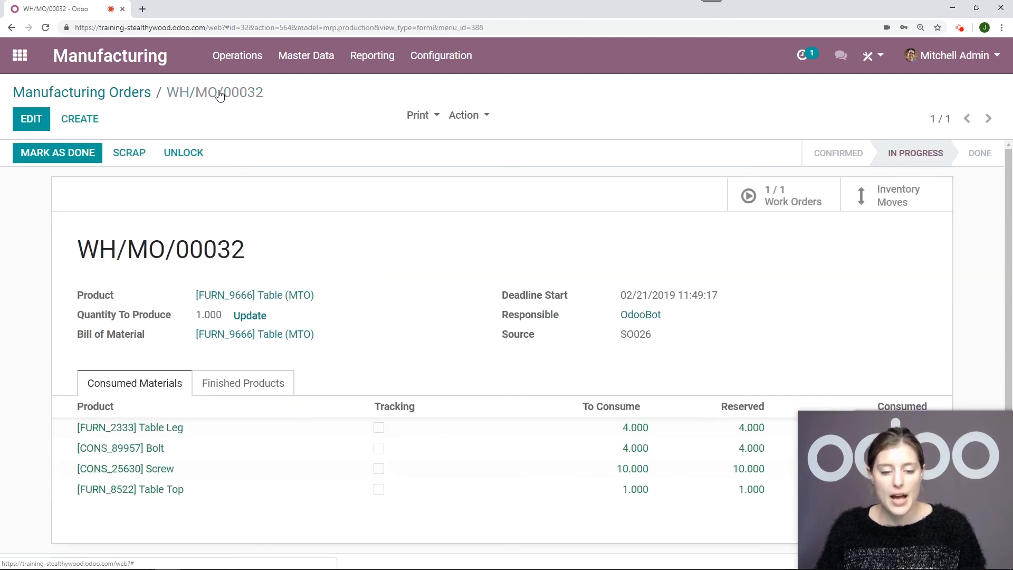
pyautogui.click(69, 158)
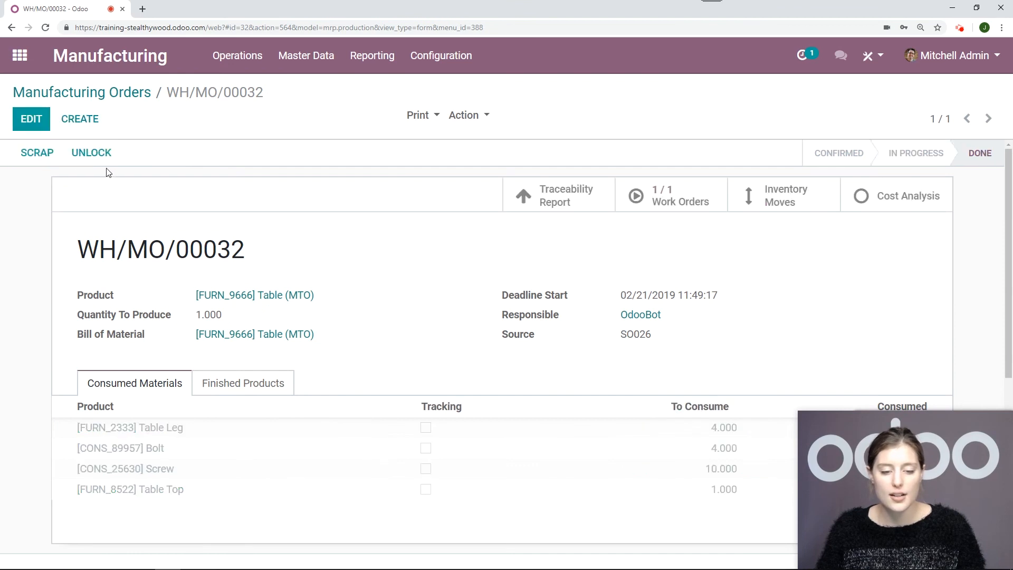
# In Sales, open the delivery of the newest Azure Interior sales order and validate it as an immediate transfer of all reserved quantities
pyautogui.click(20, 55)
pyautogui.click(578, 177)
pyautogui.click(158, 57)
pyautogui.click(165, 106)
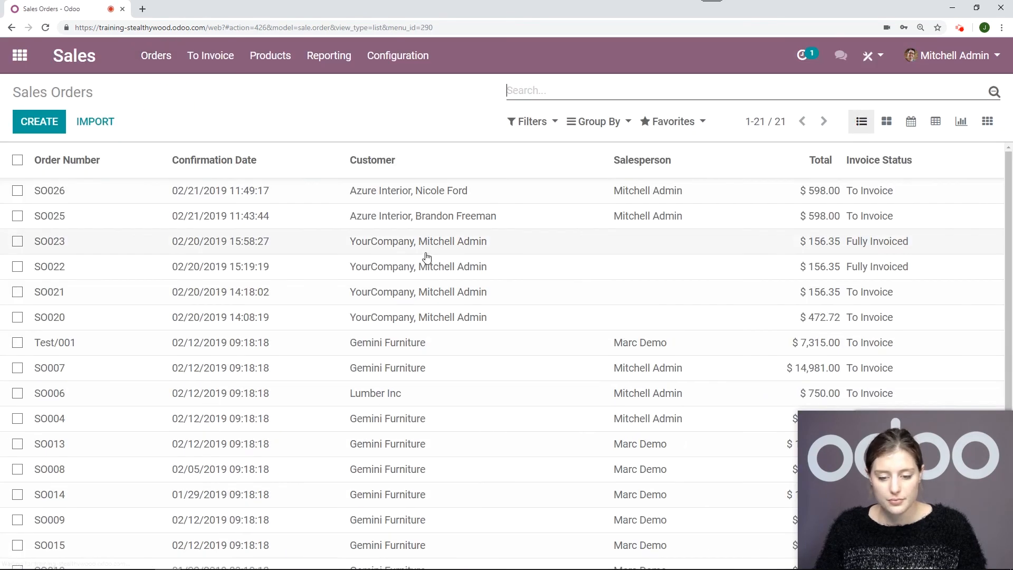
pyautogui.click(334, 198)
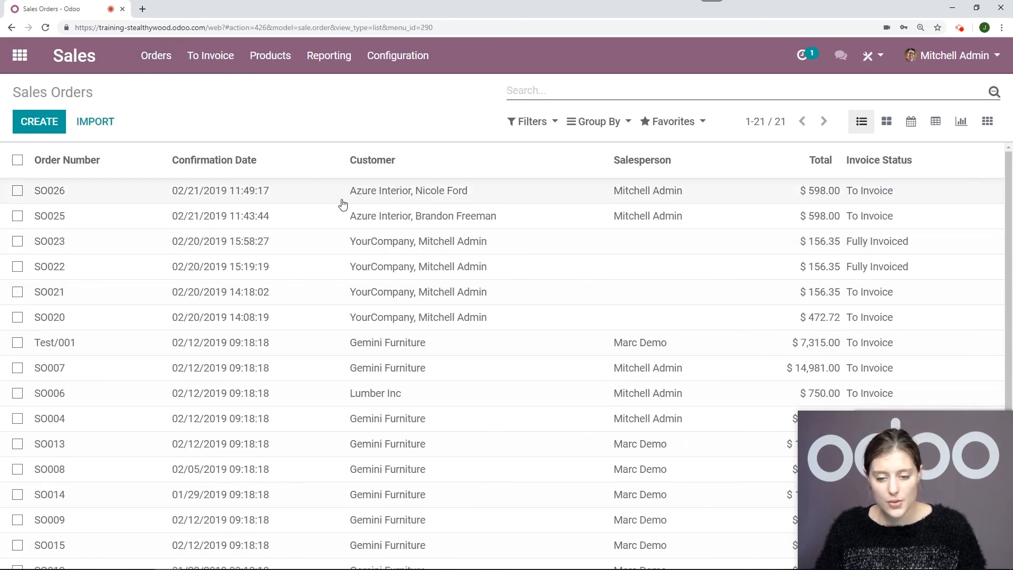
pyautogui.scroll(-1, 923, 153)
pyautogui.click(923, 153)
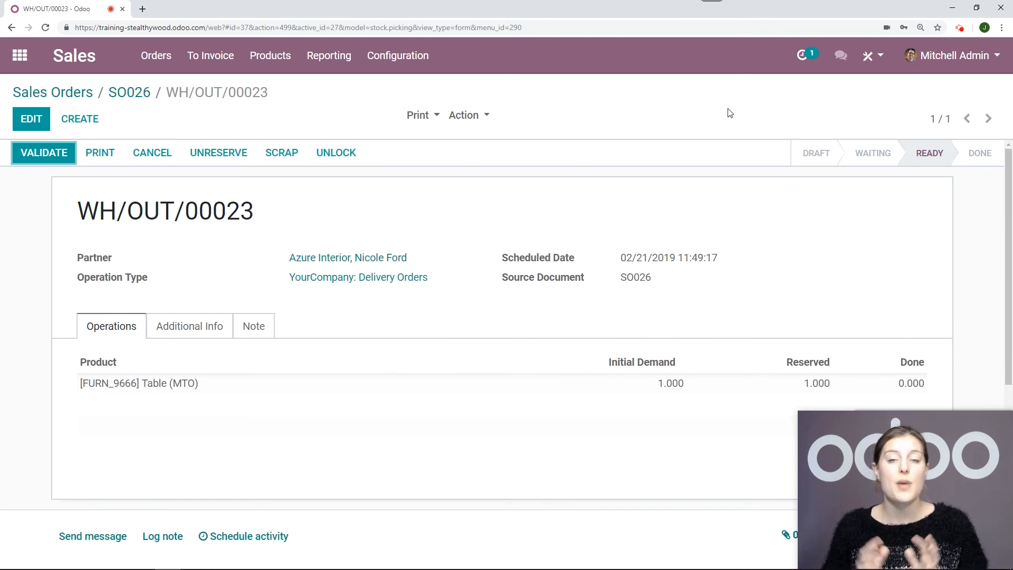
pyautogui.click(69, 160)
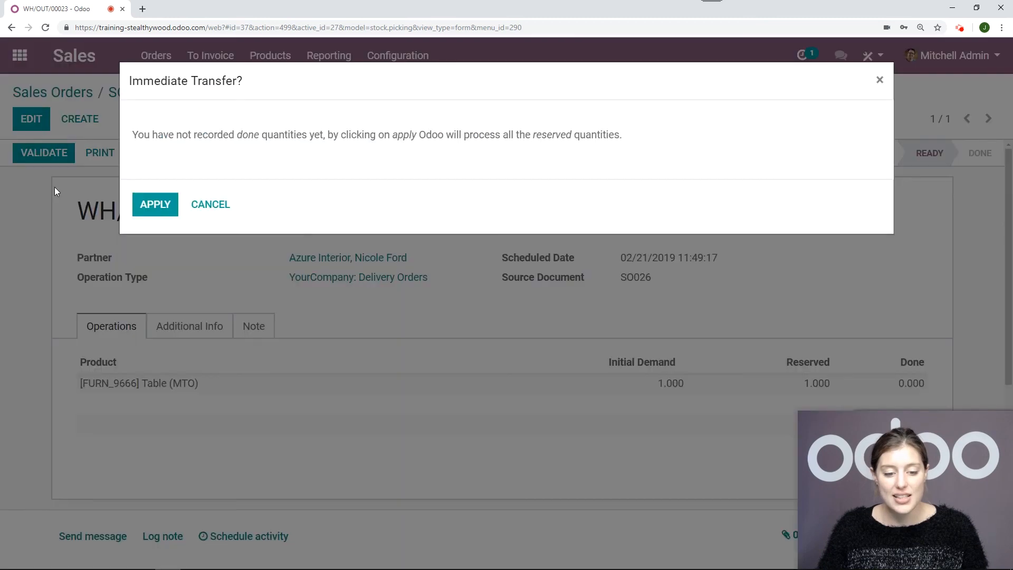
pyautogui.click(151, 209)
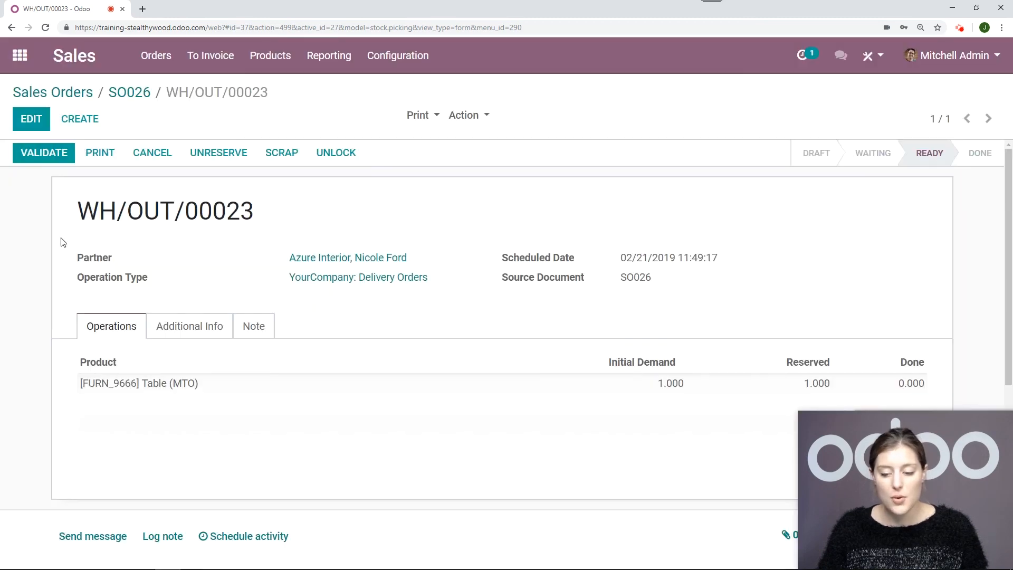